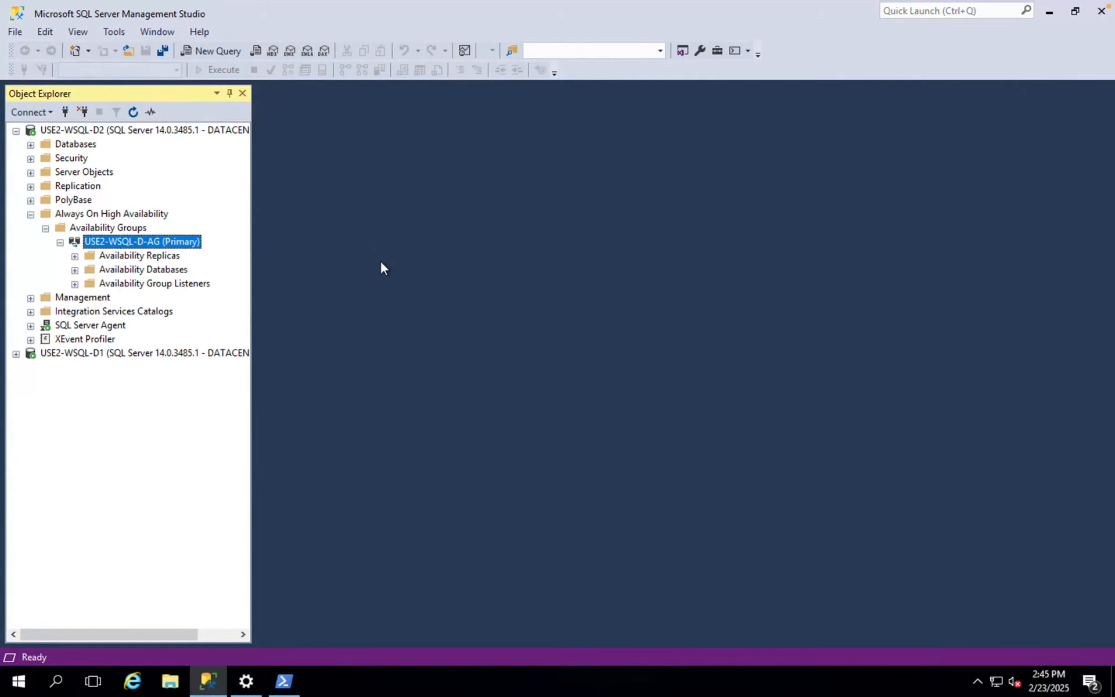
Step: Show the dashboard of the USE2-WSQL-D-AG availability group on USE2-WSQL-D2 and review the replica and database synchronization states
left_click(31, 215)
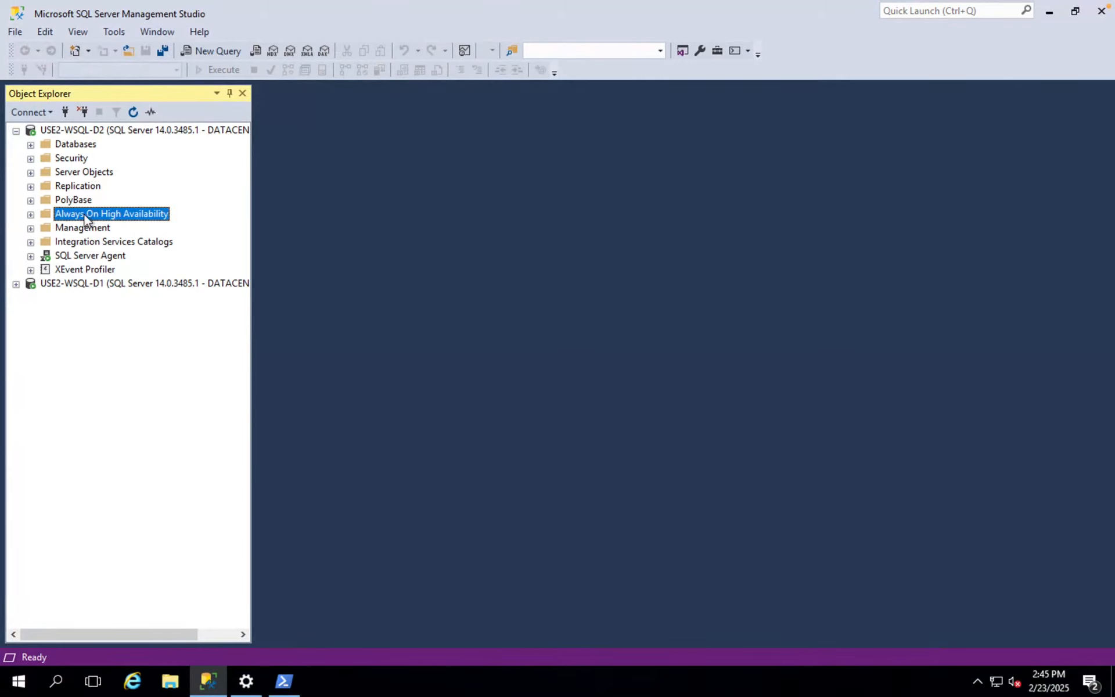
left_click(31, 215)
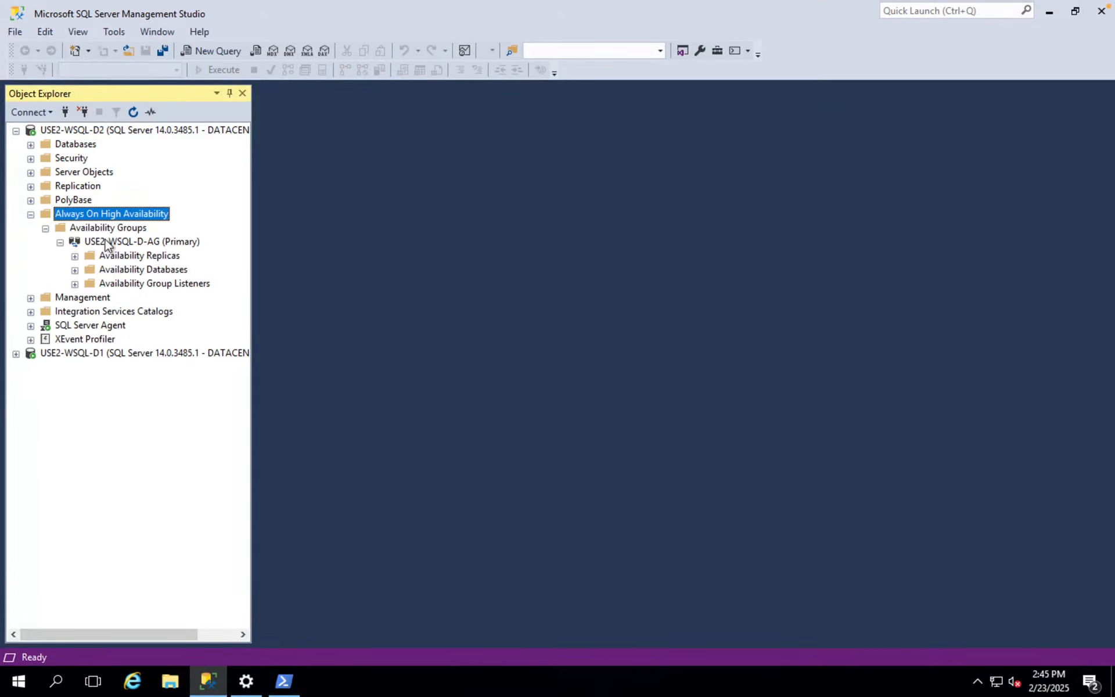
right_click(106, 241)
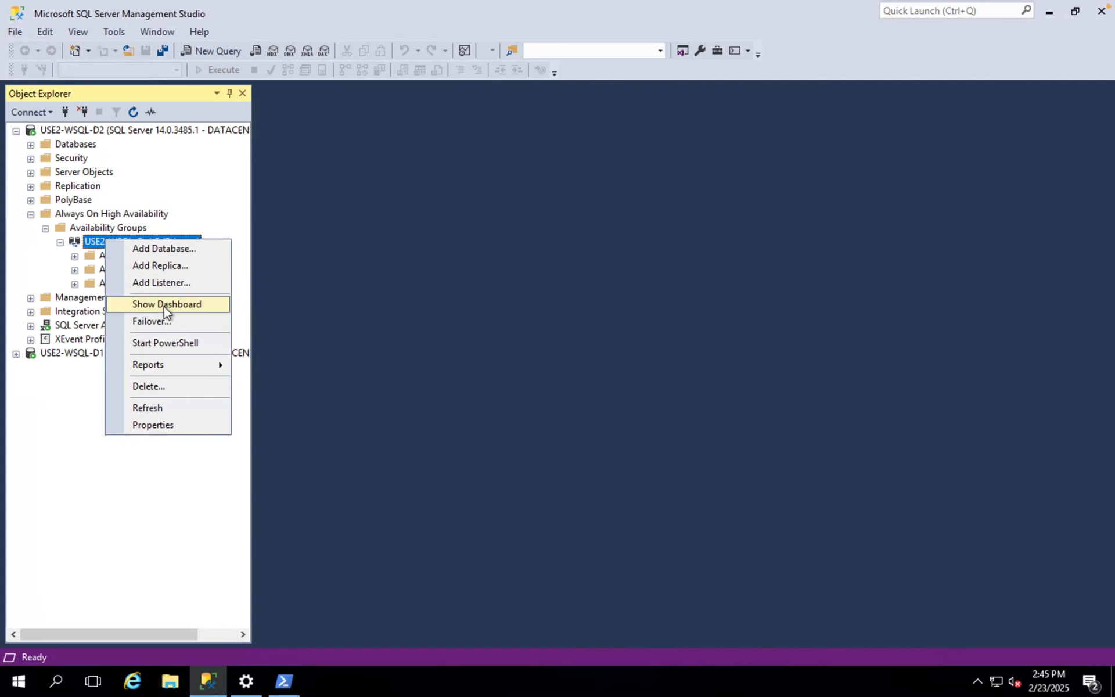
left_click(318, 308)
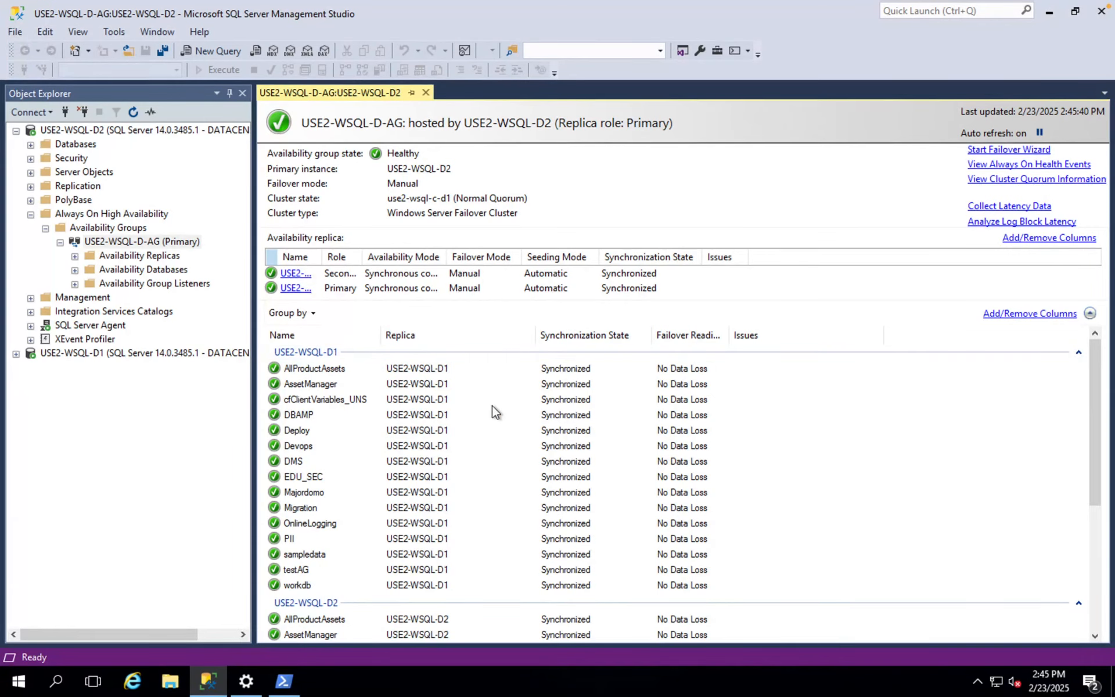
scroll(488, 418, "down", 5)
scroll(393, 448, "up", 5)
Step: Check the replicas' availability and failover modes in the USE2-WSQL-D-AG properties on USE2-WSQL-D2, leaving without saving changes
right_click(171, 244)
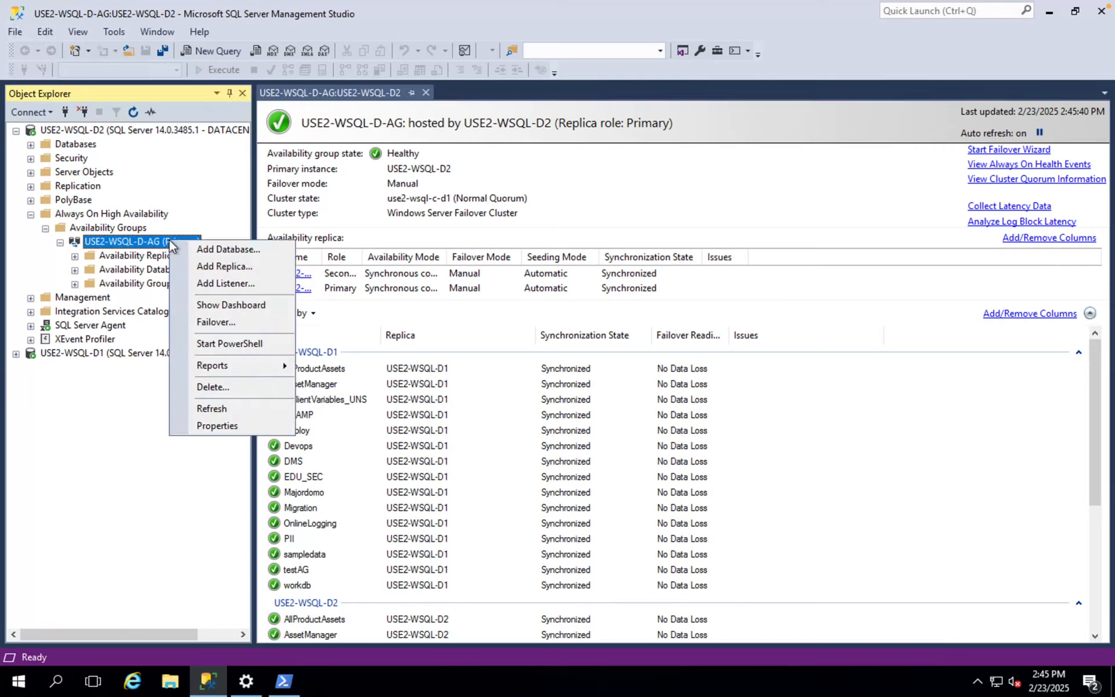
left_click(216, 426)
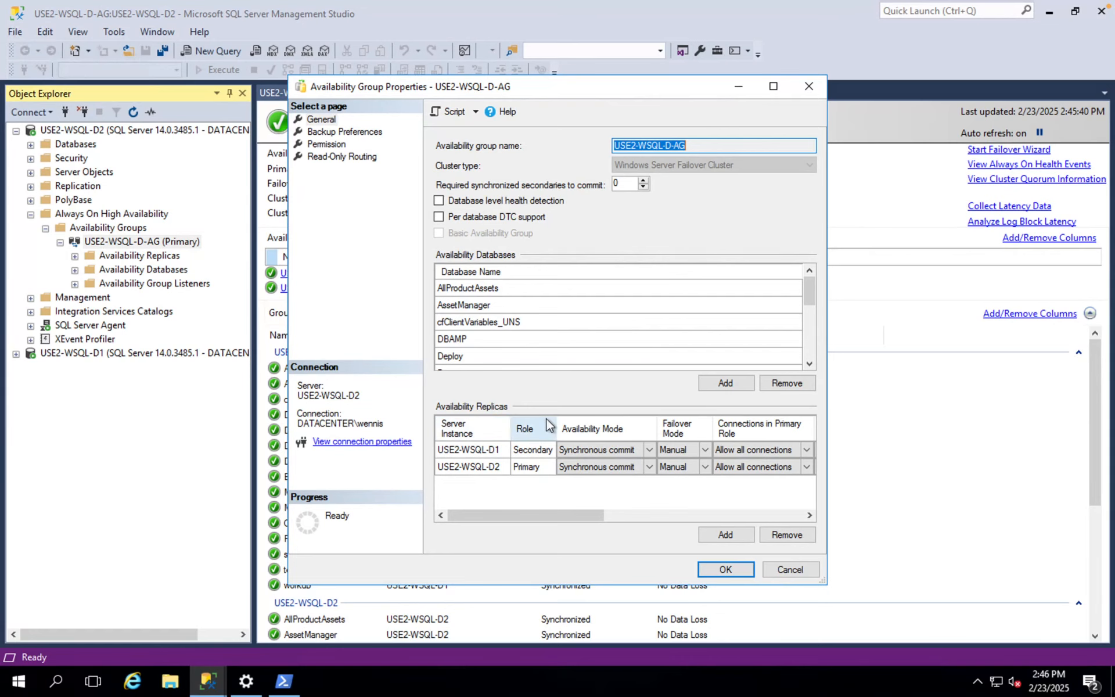
left_click(651, 449)
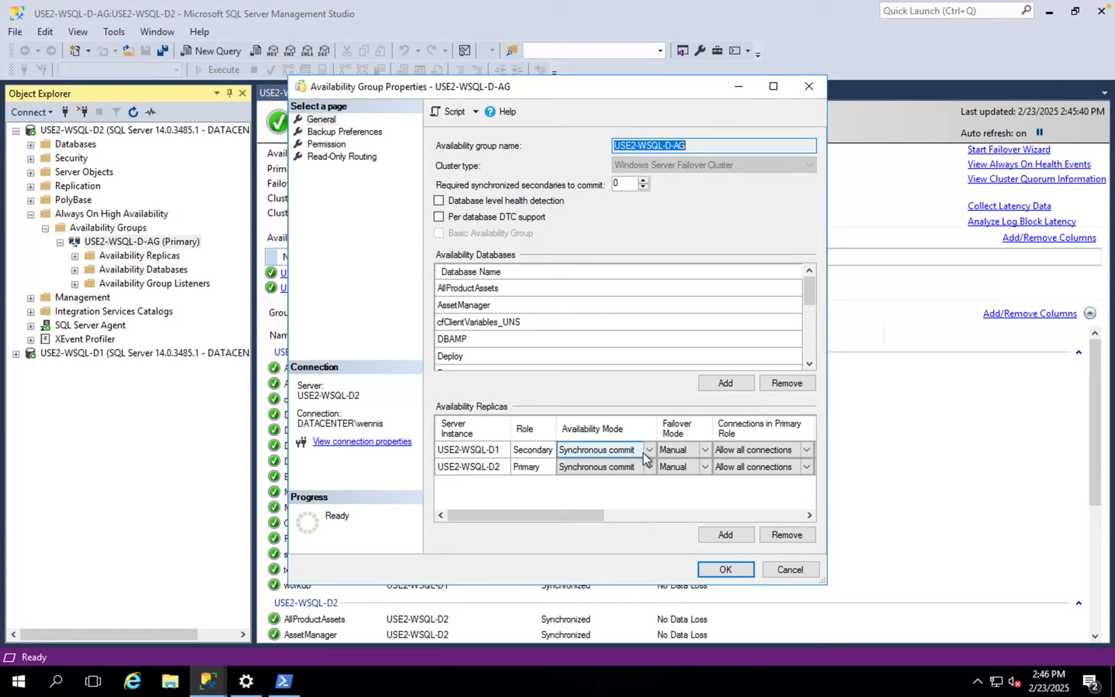
left_click(799, 572)
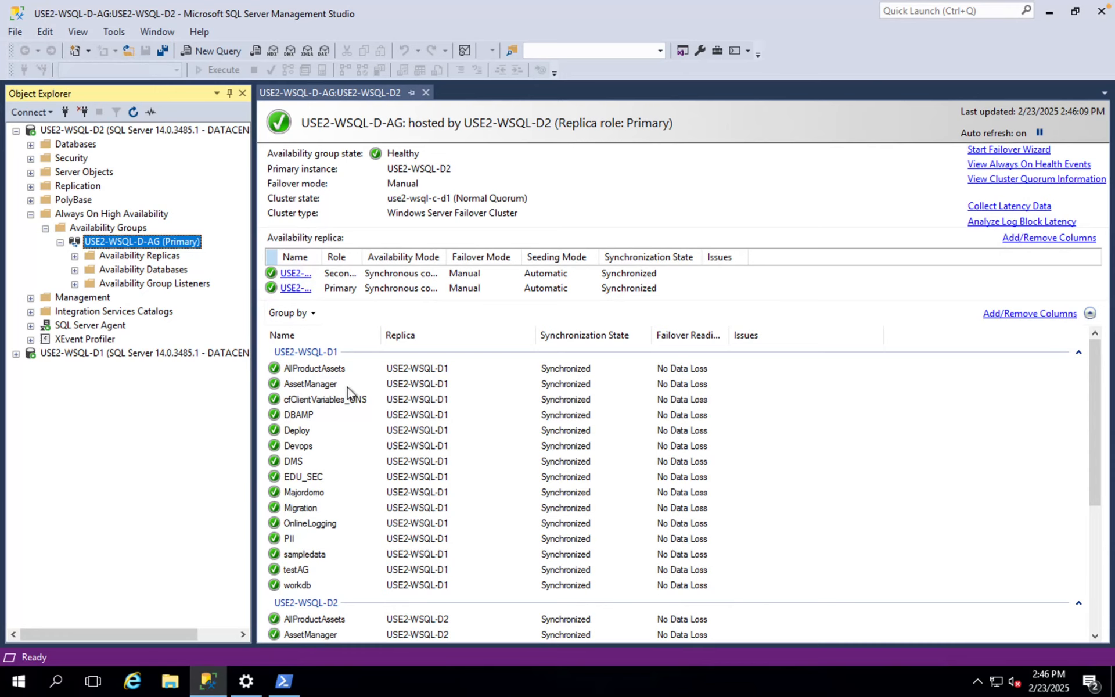
Step: Start a planned failover of the USE2-WSQL-D-AG availability group, with USE2-WSQL-D1 as the new primary replica
right_click(184, 241)
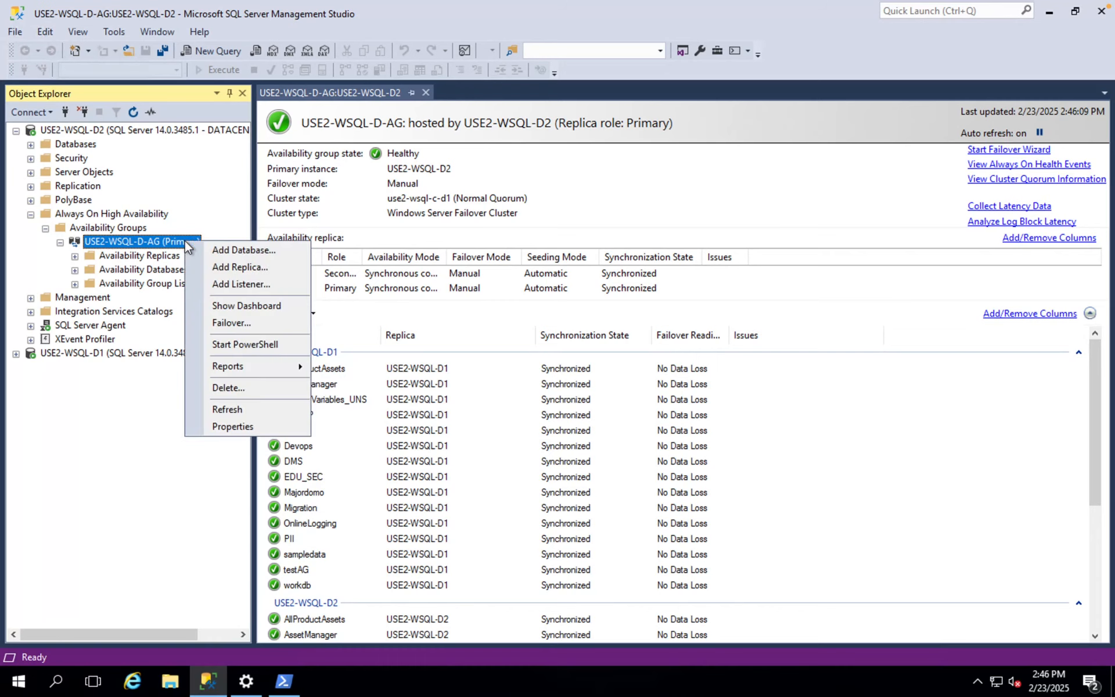
left_click(236, 323)
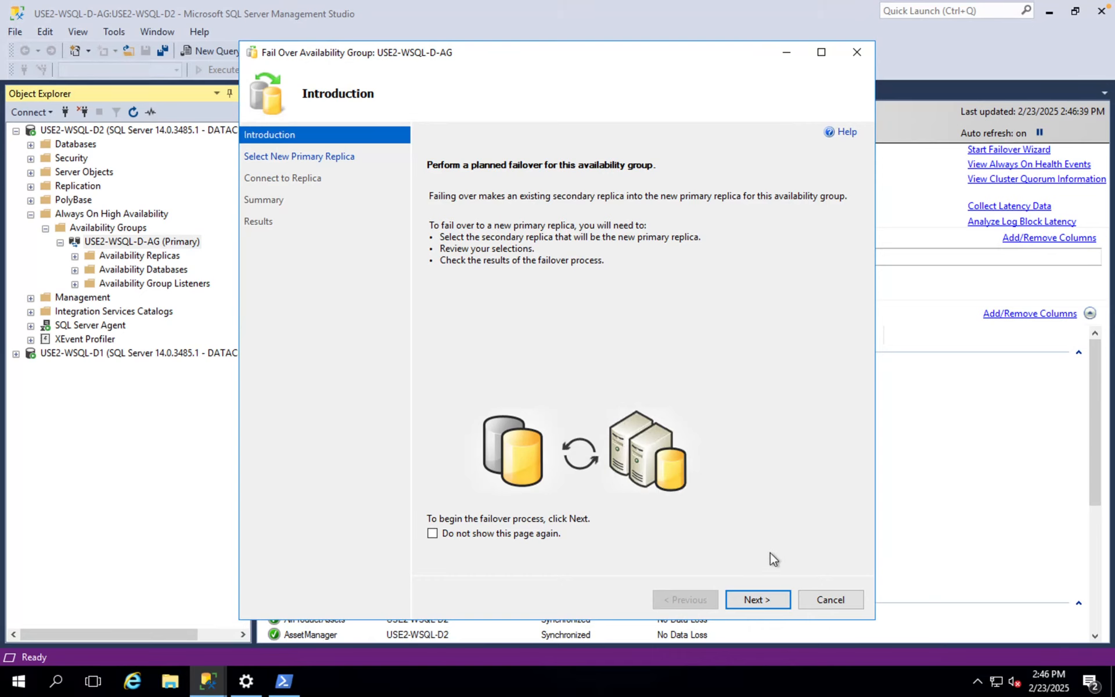
left_click(764, 598)
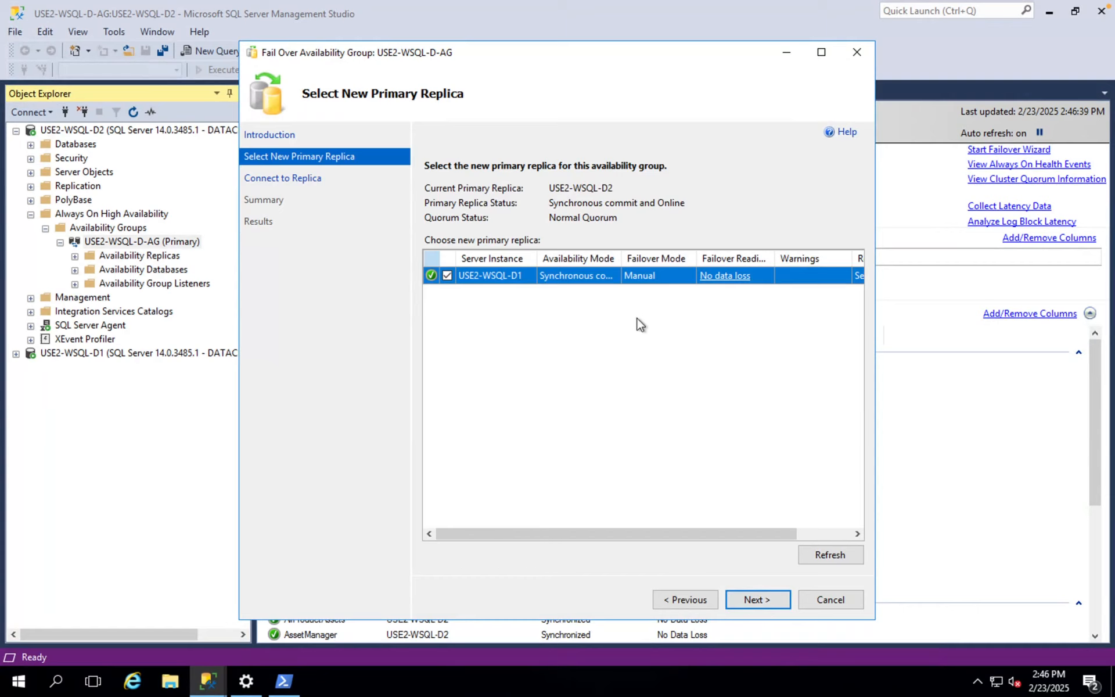
left_click(765, 601)
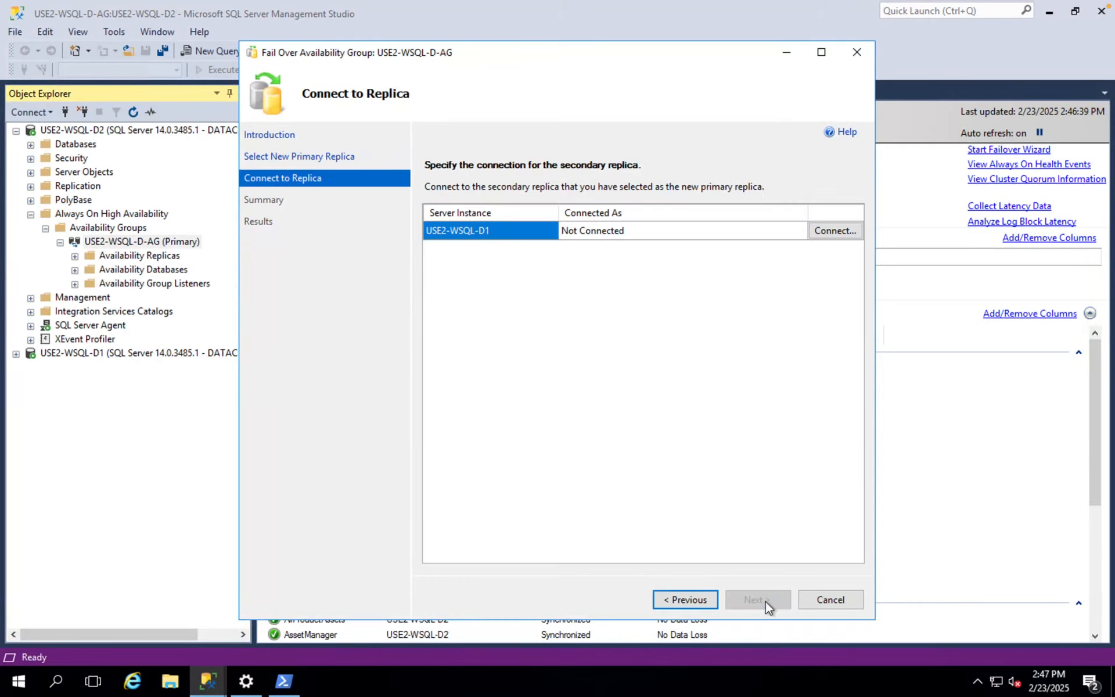
Step: Connect to the USE2-WSQL-D1 replica with Windows Authentication, then run the failover and close the wizard
left_click(847, 233)
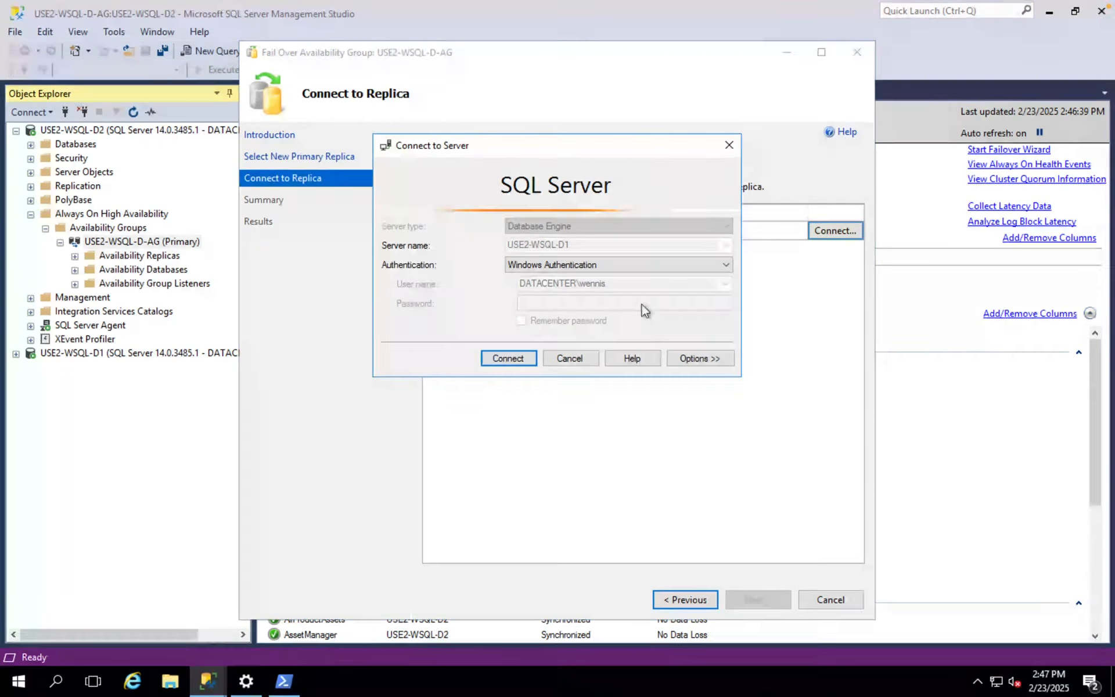
left_click(516, 355)
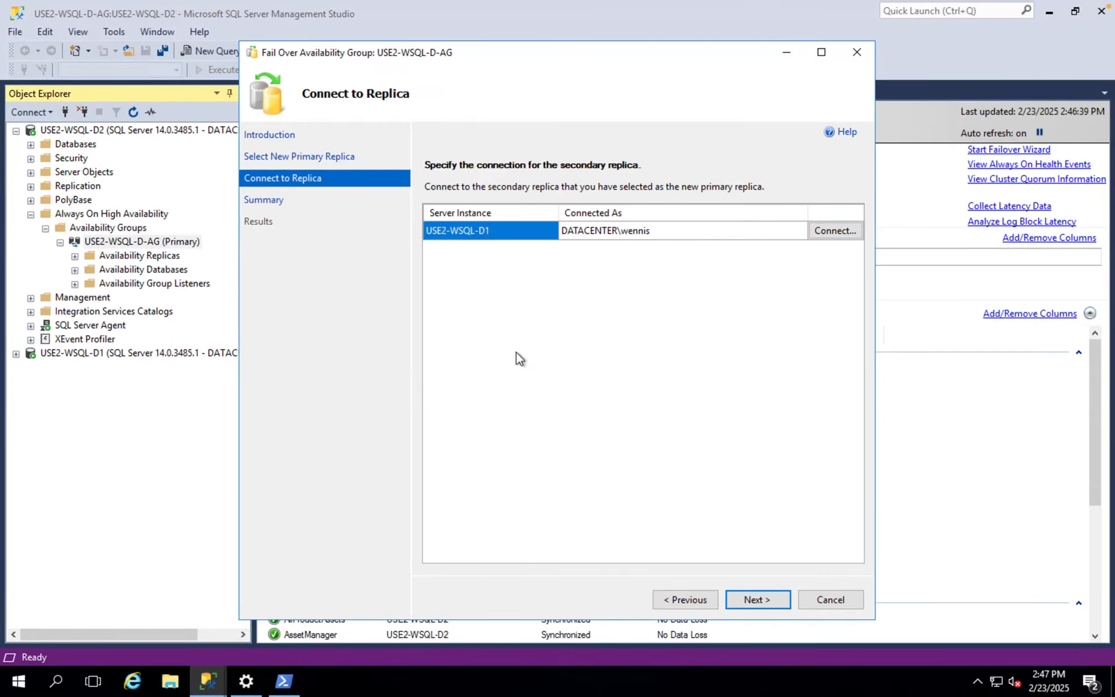
left_click(734, 604)
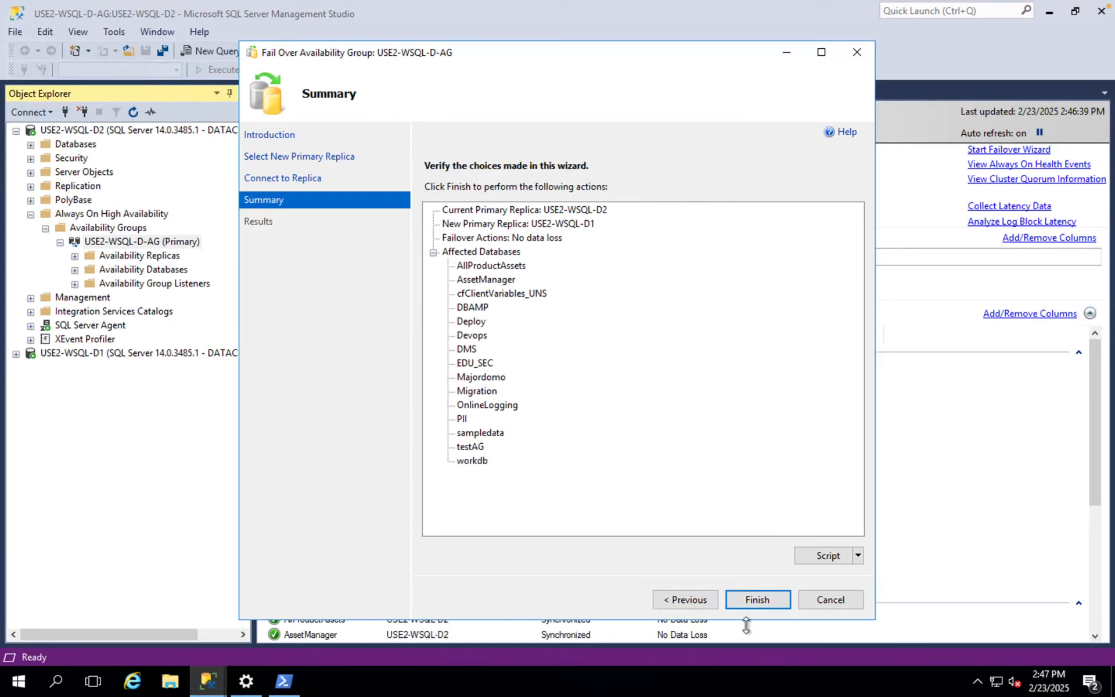
left_click(750, 598)
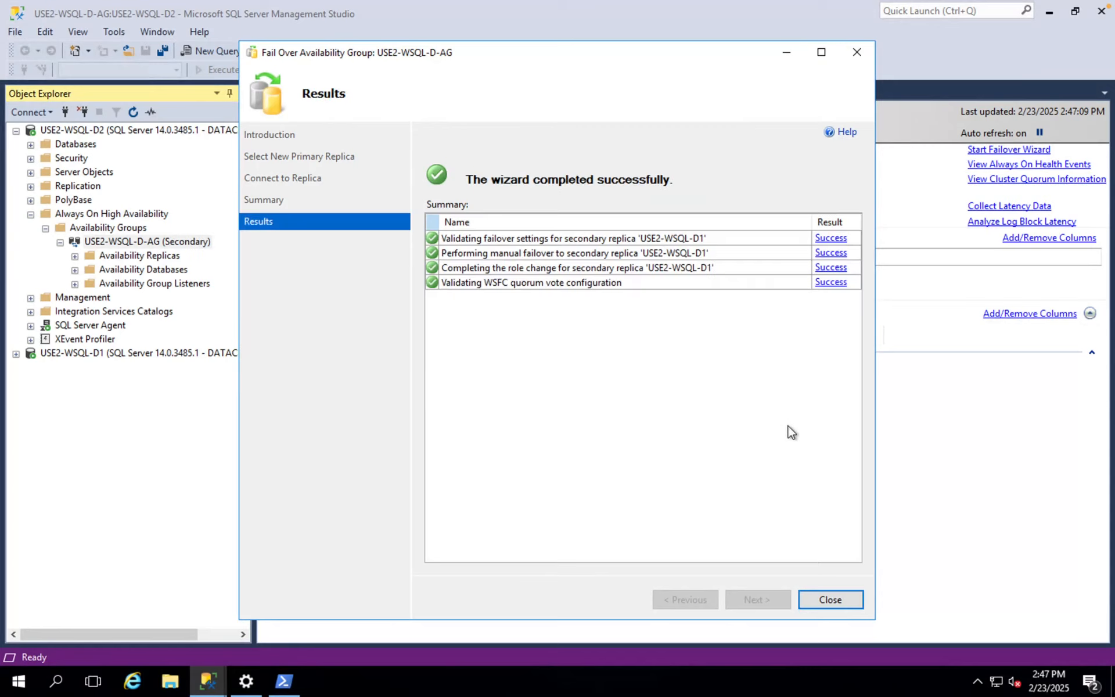
left_click(841, 600)
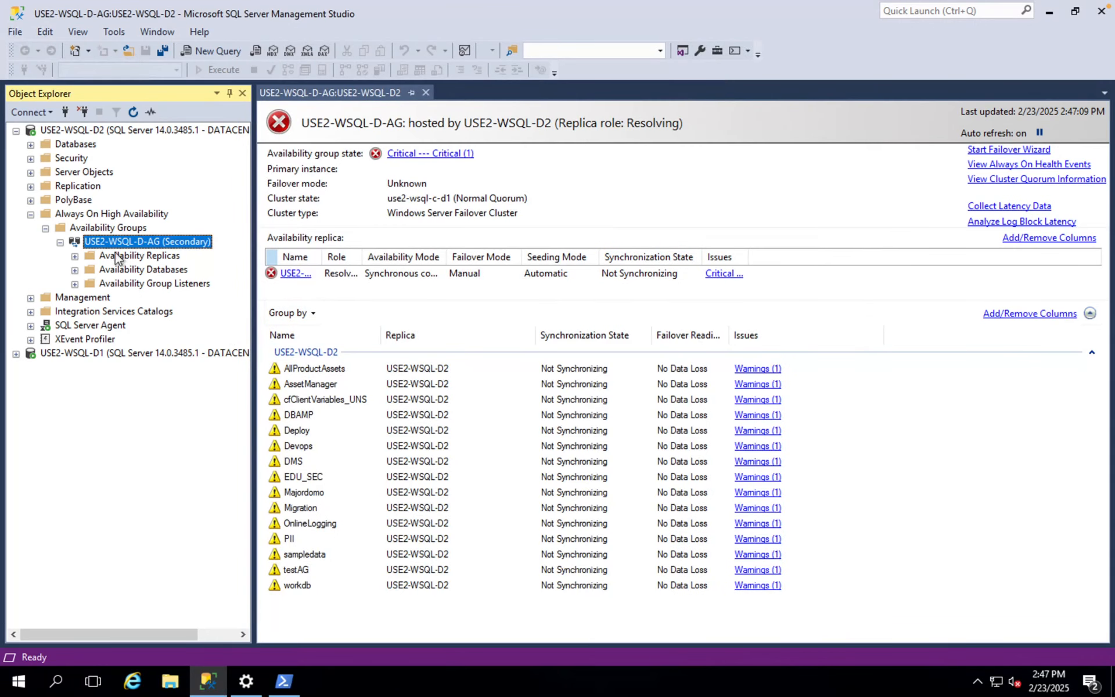
Step: Show the USE2-WSQL-D-AG dashboard on the new primary USE2-WSQL-D1 and review the synchronization of databases on both replicas
left_click(31, 214)
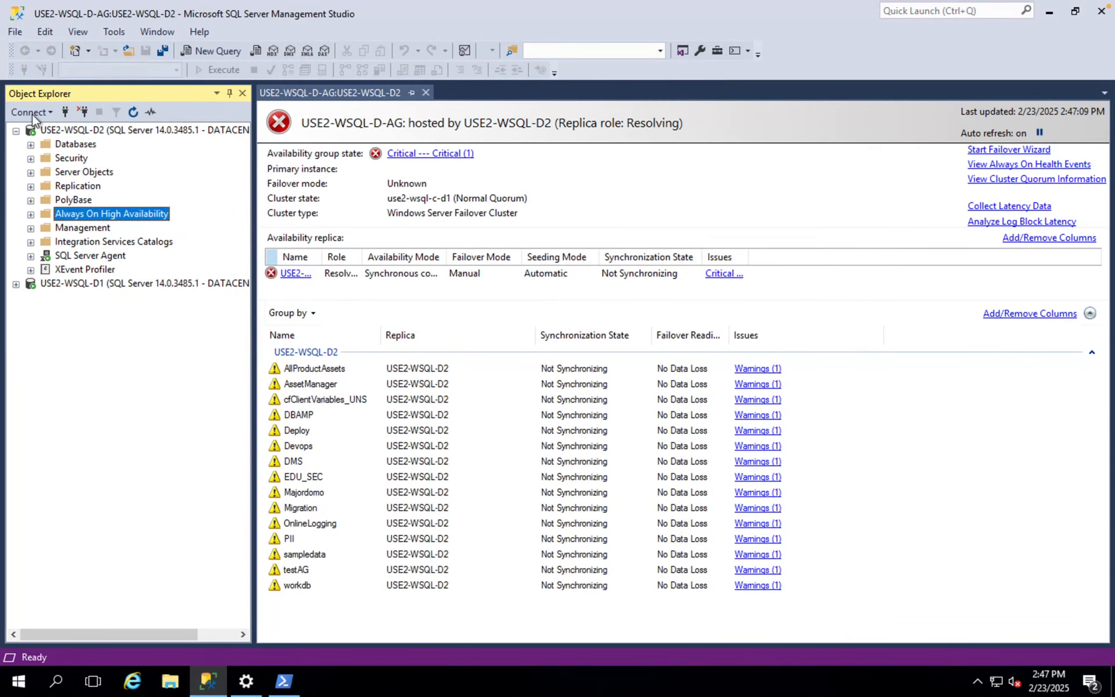
left_click(16, 132)
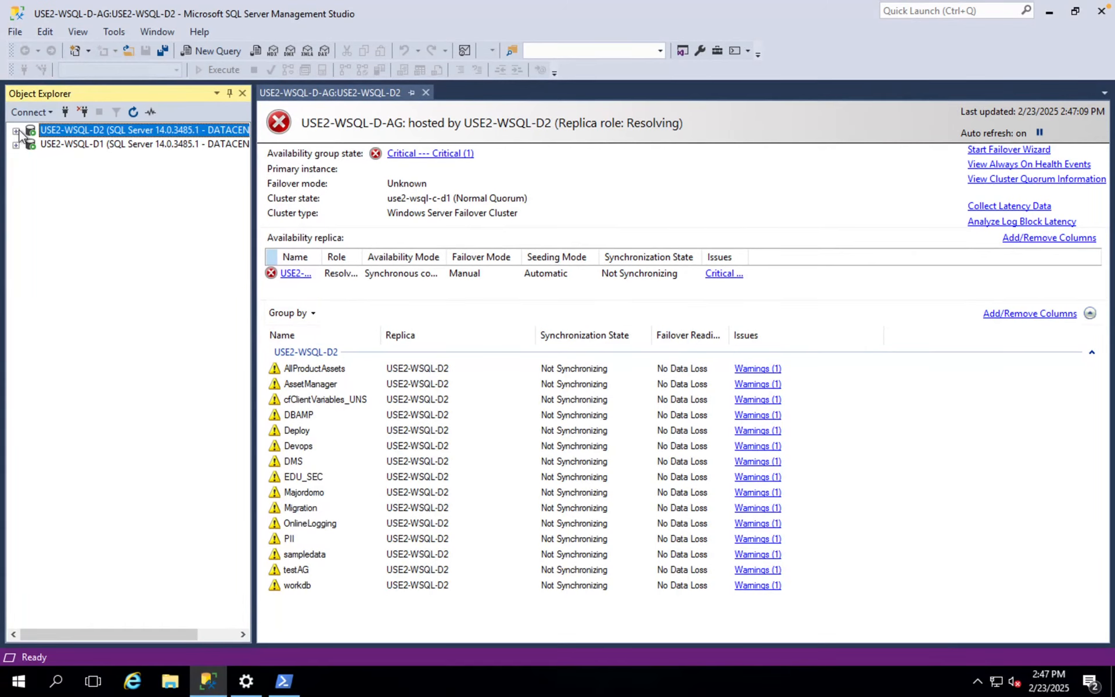
left_click(16, 144)
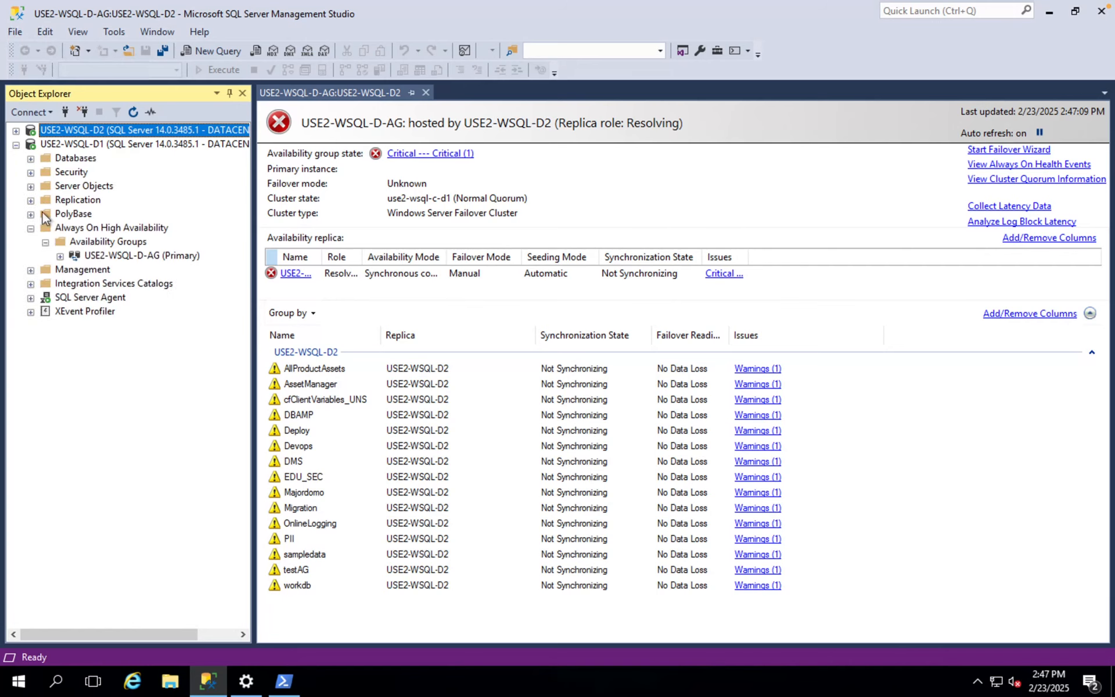
left_click(102, 259)
right_click(102, 262)
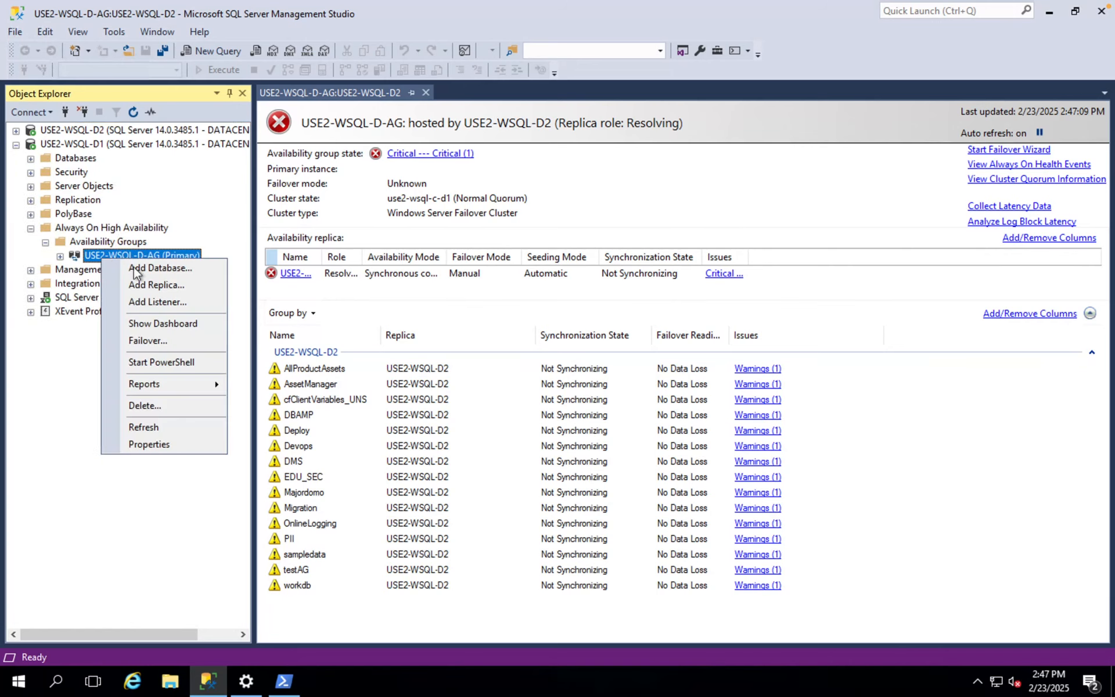
left_click(174, 323)
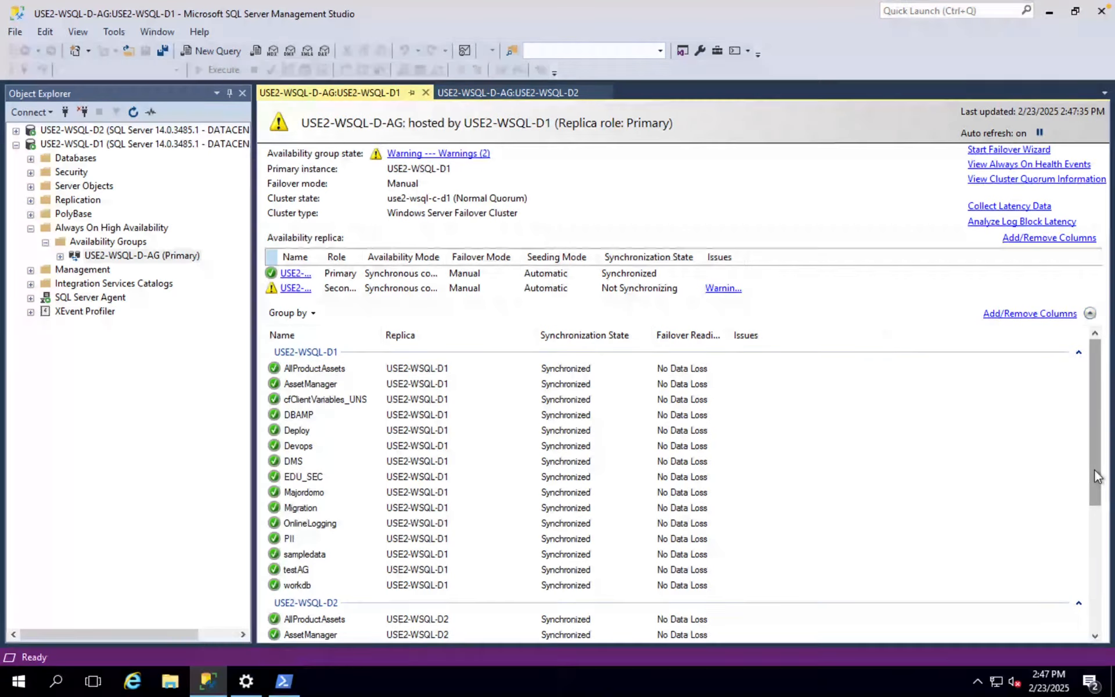
left_click_drag(1089, 494, 1080, 600)
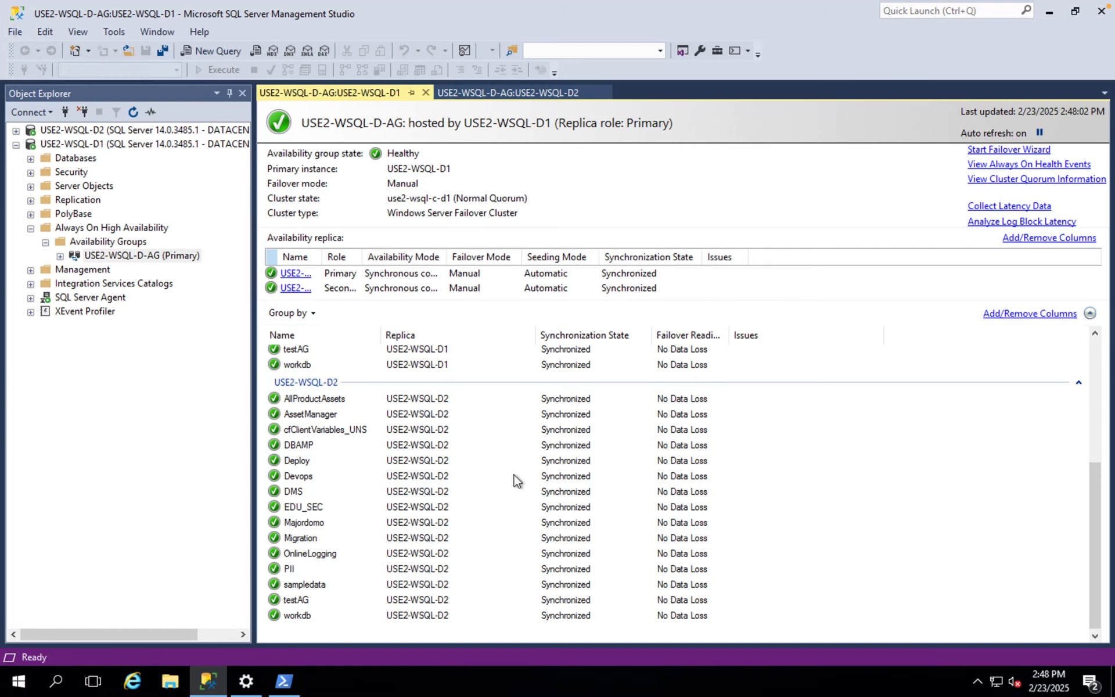
scroll(510, 494, "up", 5)
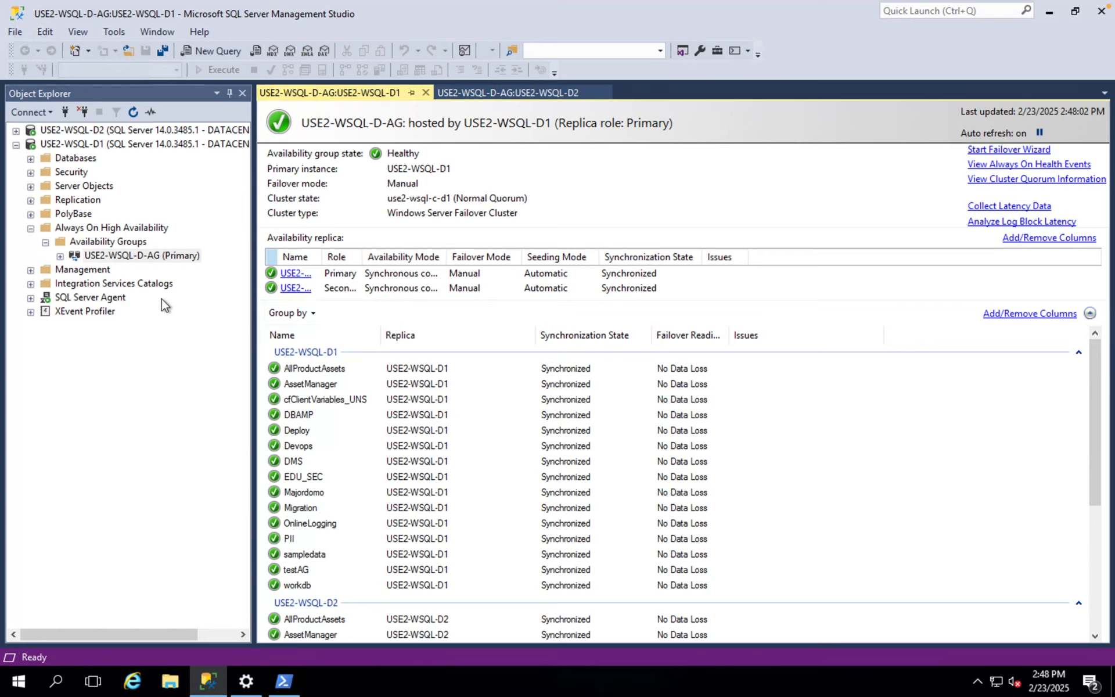
Step: Check the replica roles and modes in the USE2-WSQL-D-AG properties on USE2-WSQL-D1, leaving without saving changes
right_click(169, 255)
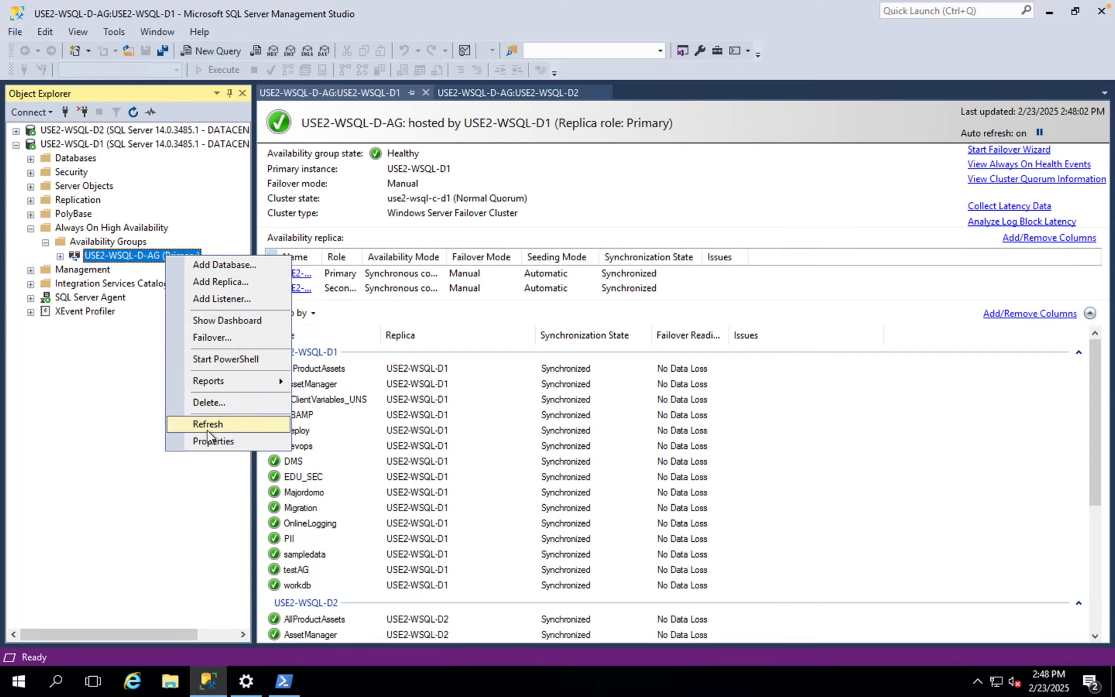
left_click(211, 442)
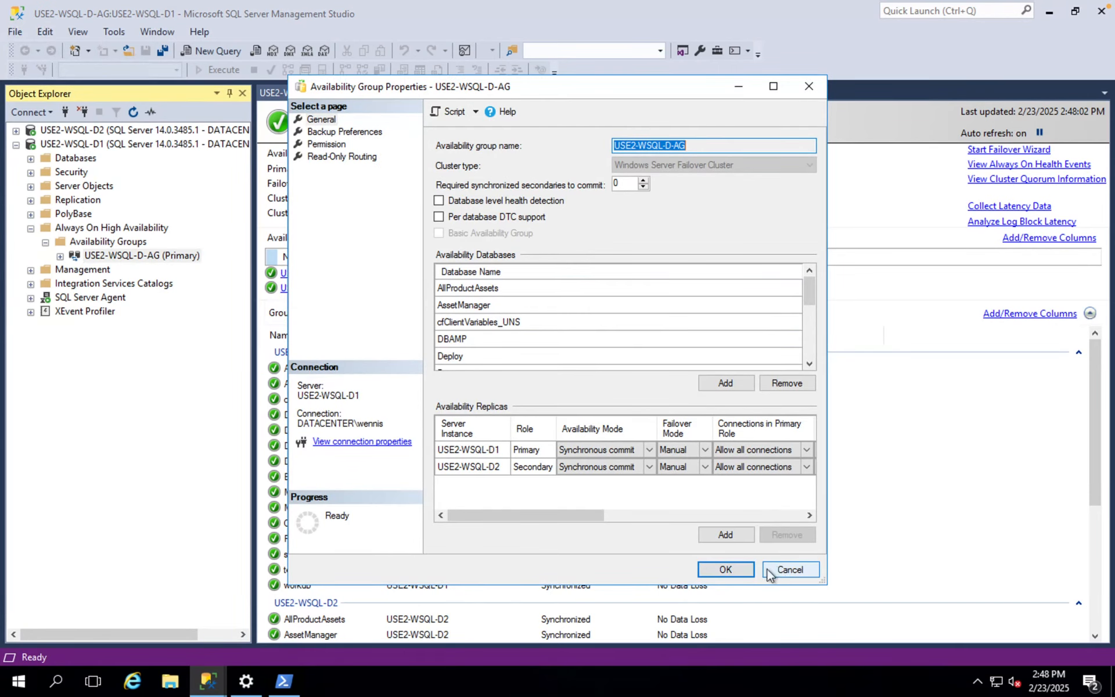
left_click(790, 570)
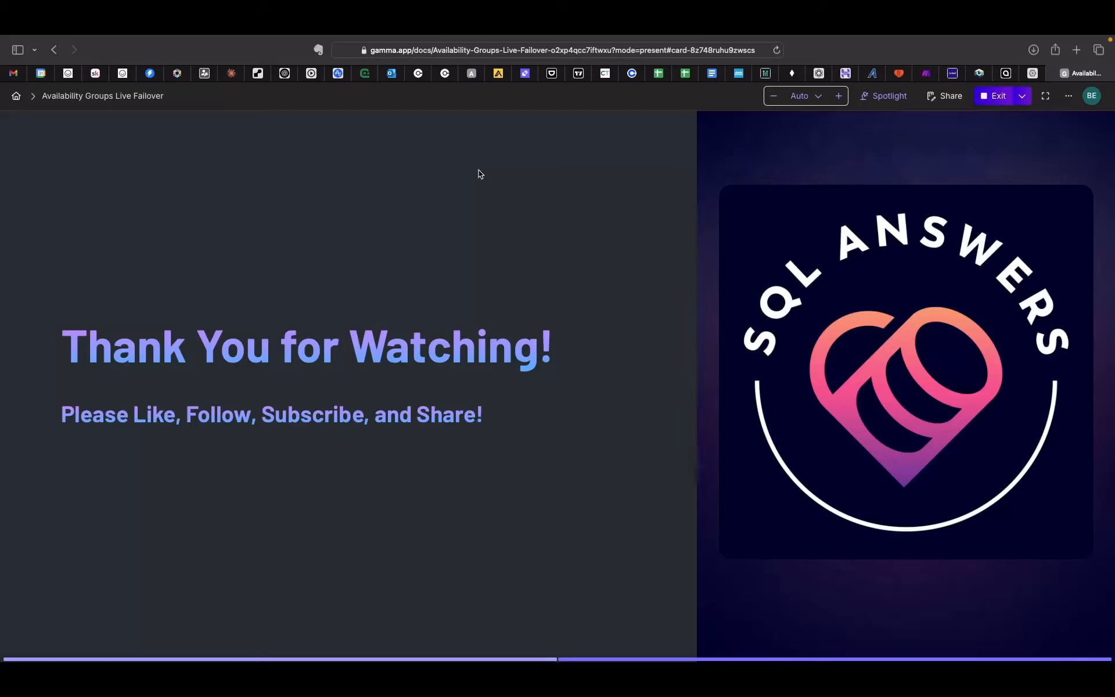